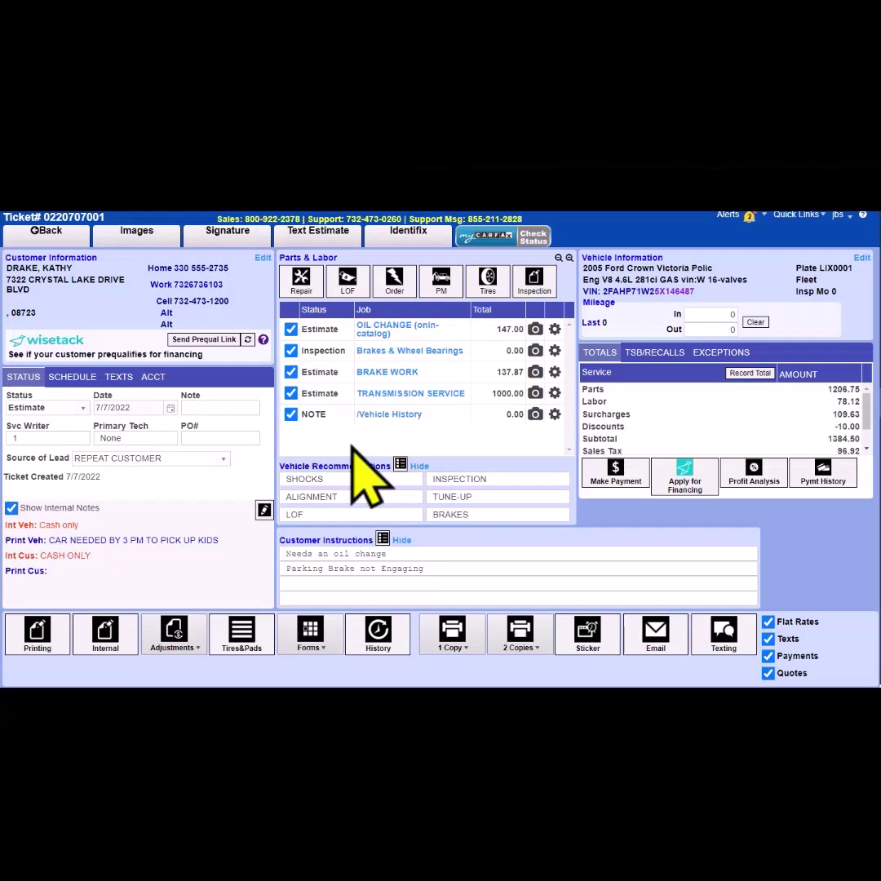
scroll(787, 441, "down", 2)
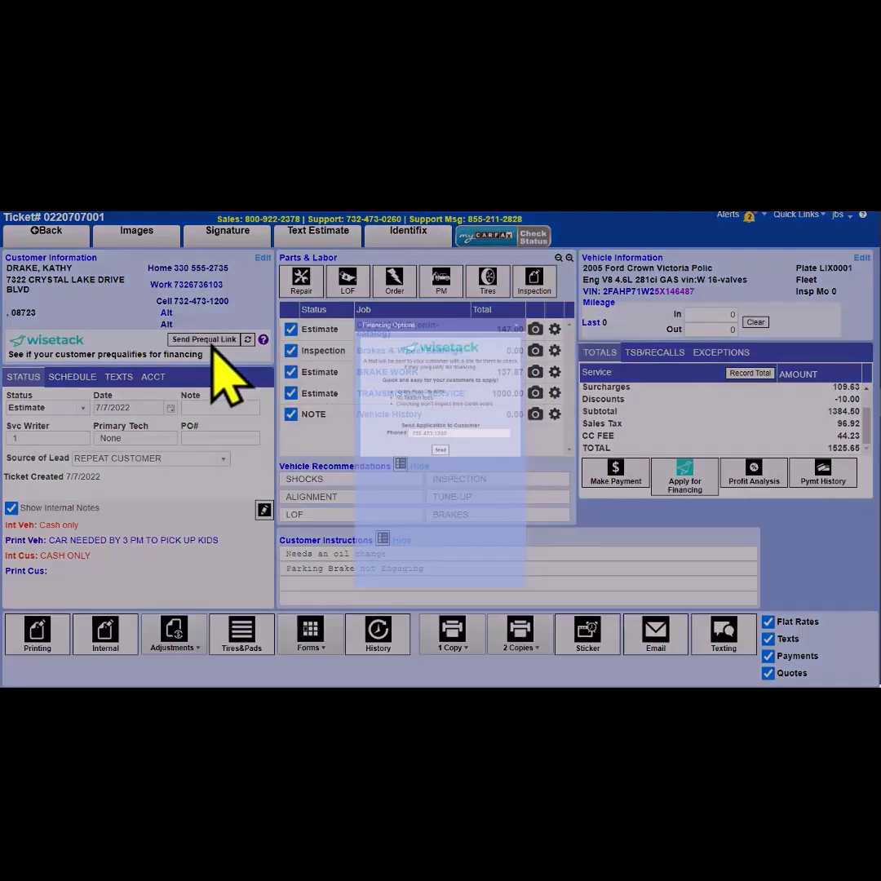
Step: Send the customer a Wisetack prequalification link by text message
left_click(204, 339)
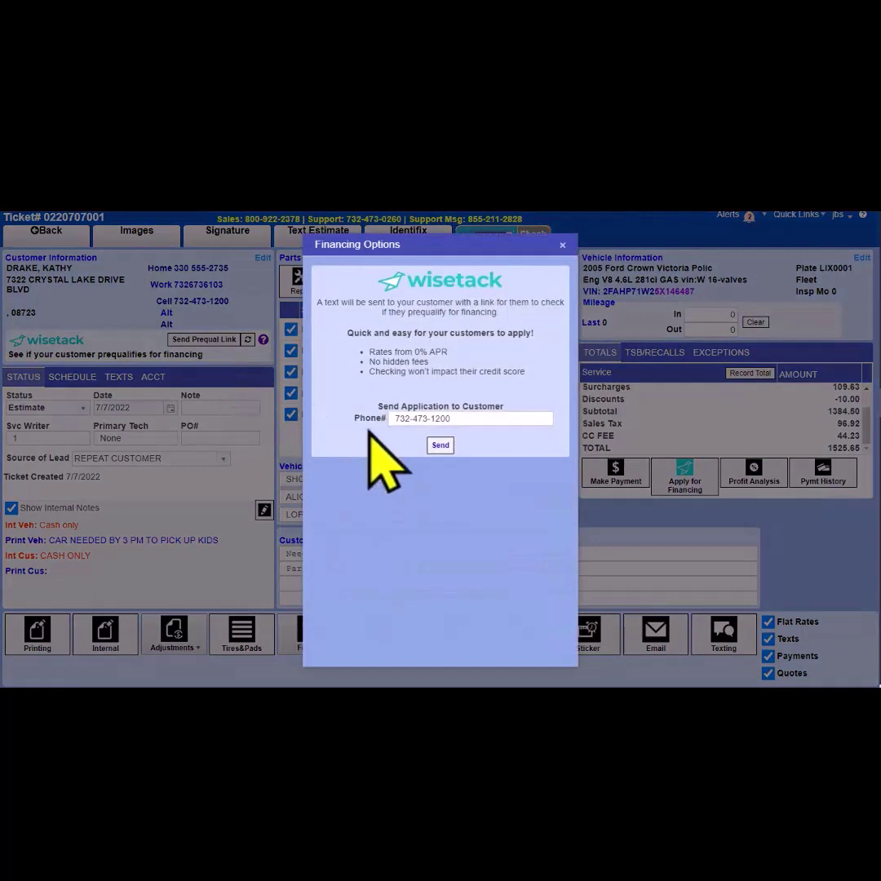
left_click(439, 444)
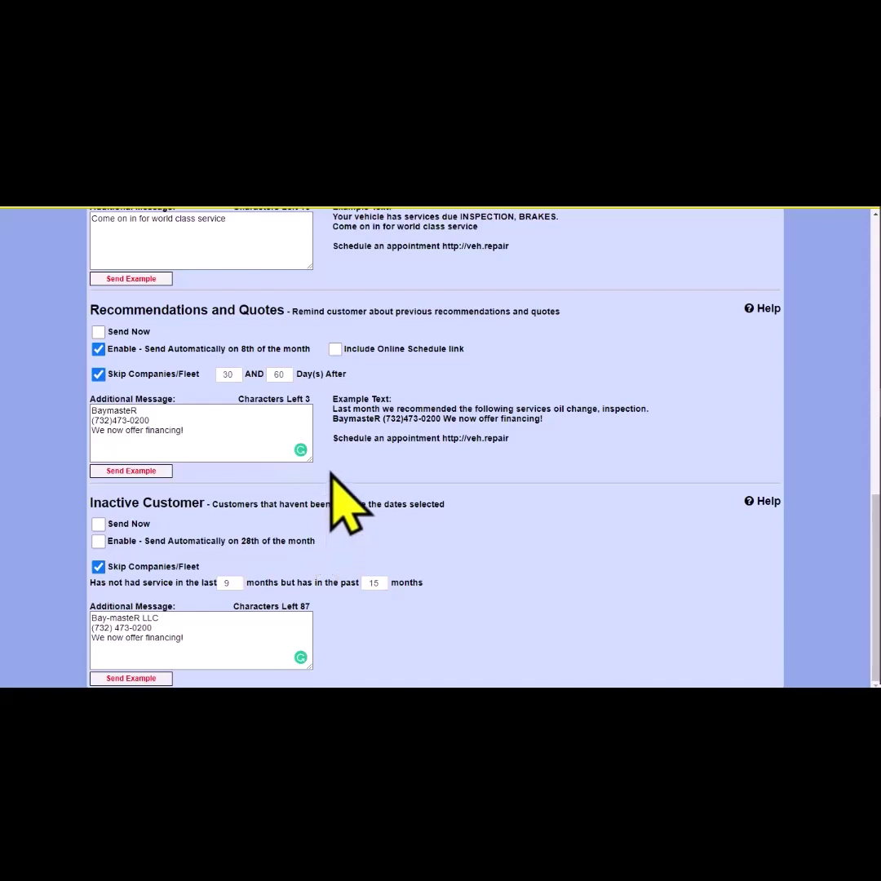
scroll(349, 504, "up", 2)
scroll(349, 503, "up", 1)
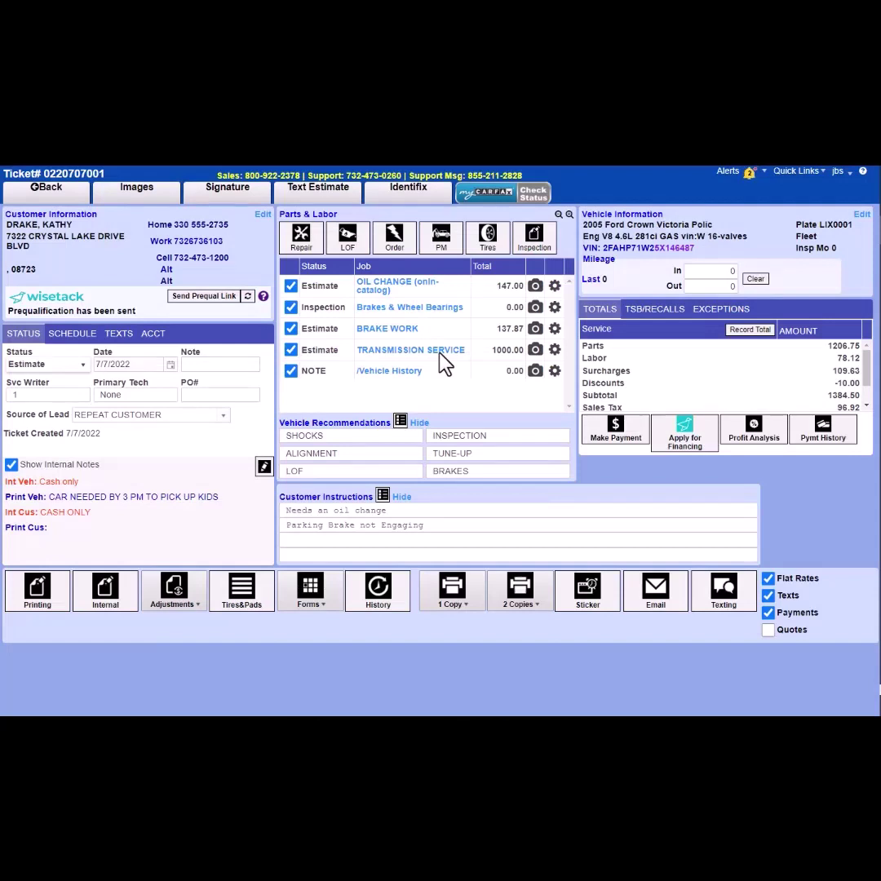
Step: Open the payment screen and send the customer a vehicle protection plan offer
left_click(613, 433)
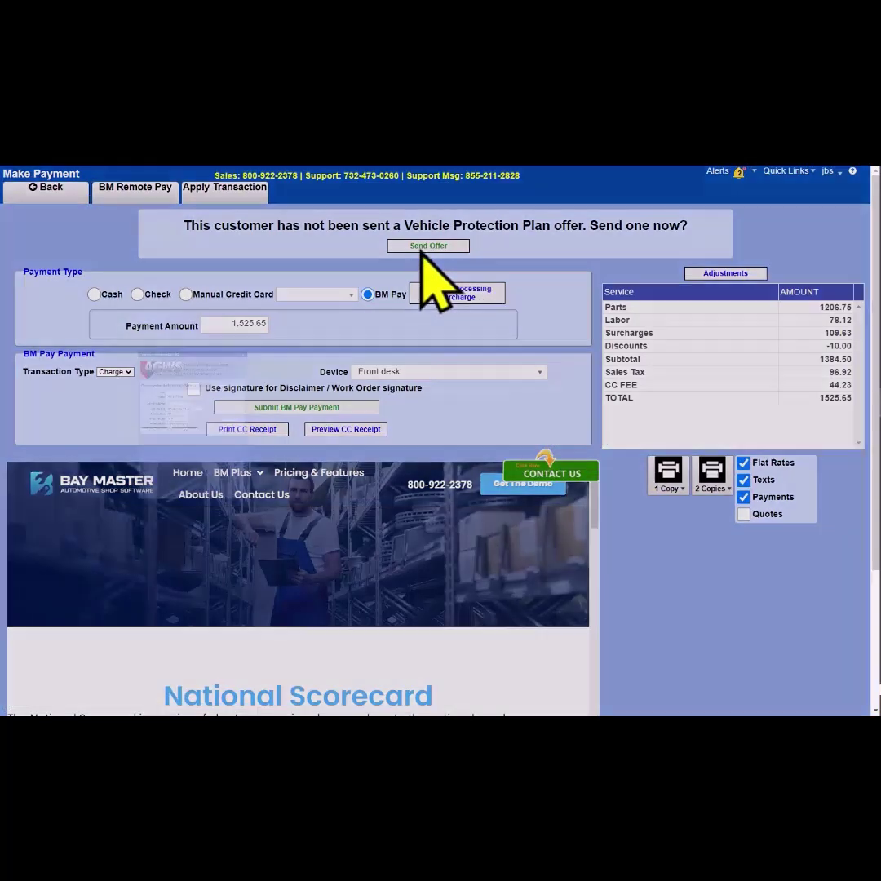
left_click(422, 247)
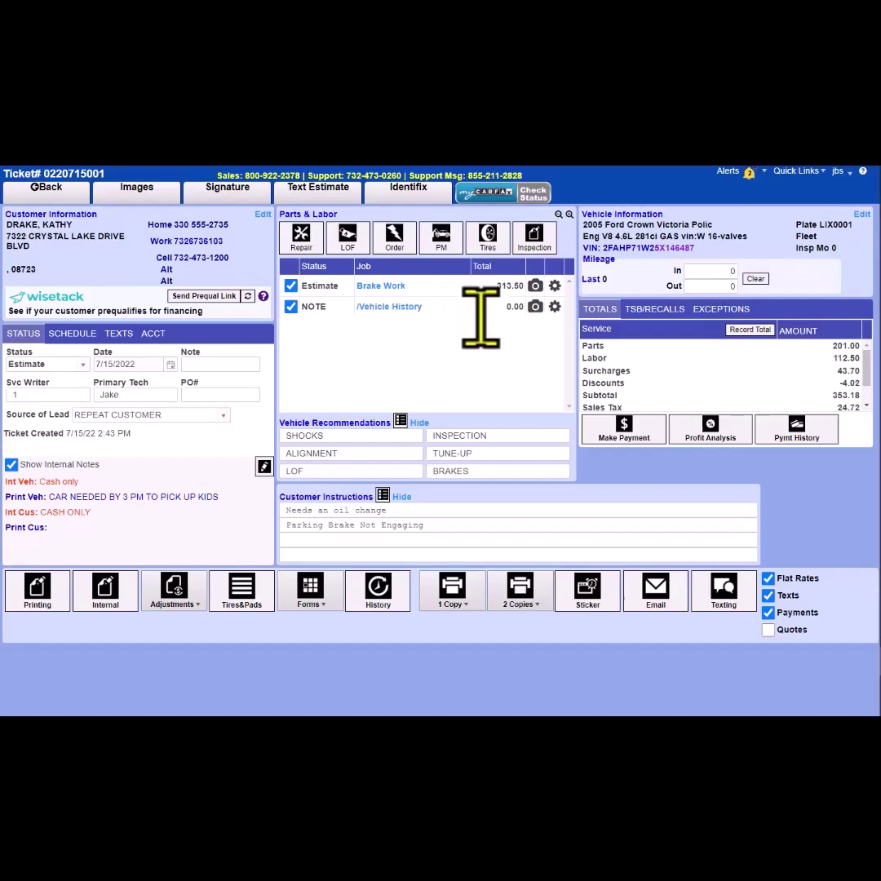
Step: Add a Brakes & Wheel Bearings inspection to the ticket
left_click(533, 237)
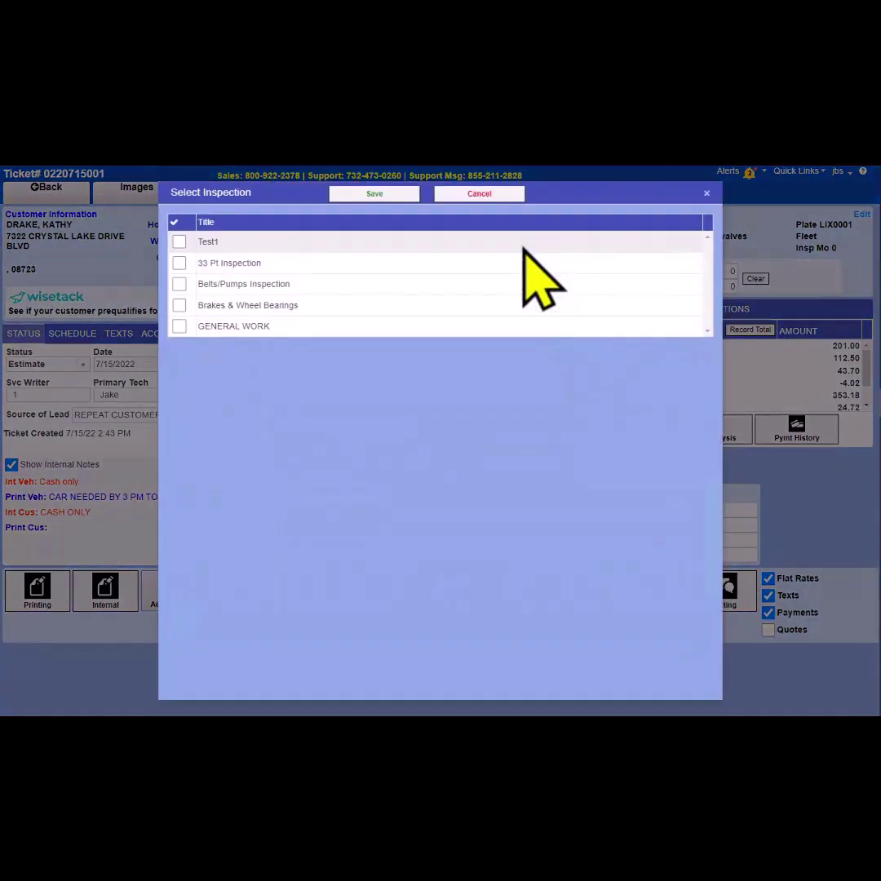
left_click(179, 305)
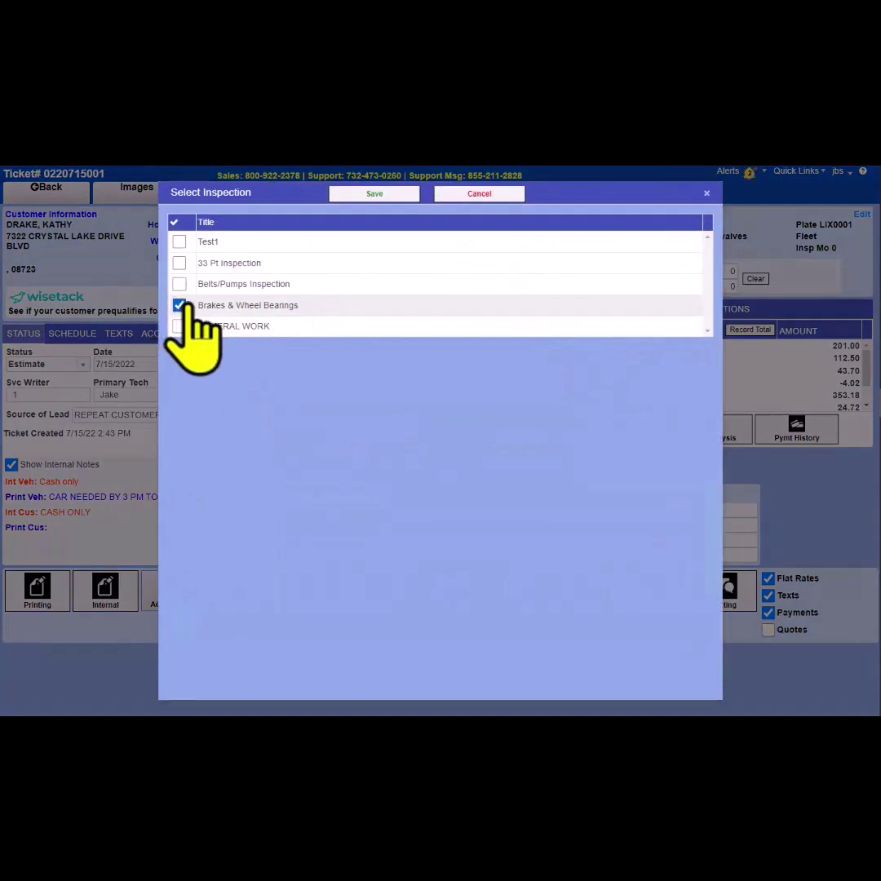
left_click(374, 194)
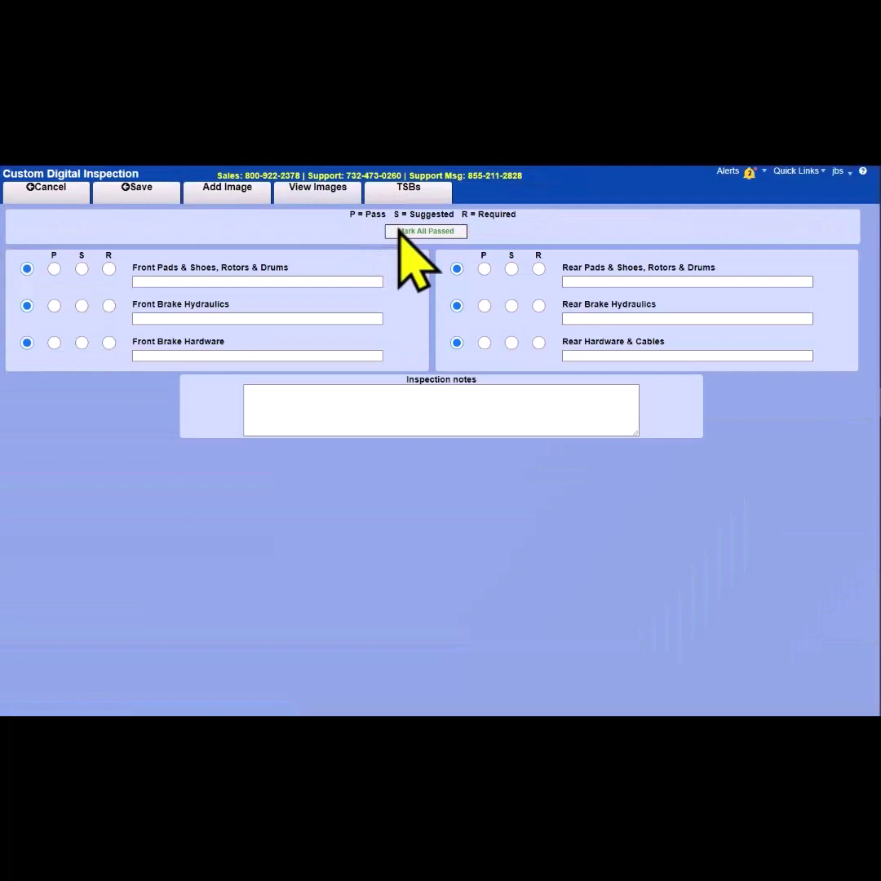
Step: Pass all items except Front Brake Hardware and Rear Pads & Rotors, marked required, then save
left_click(399, 231)
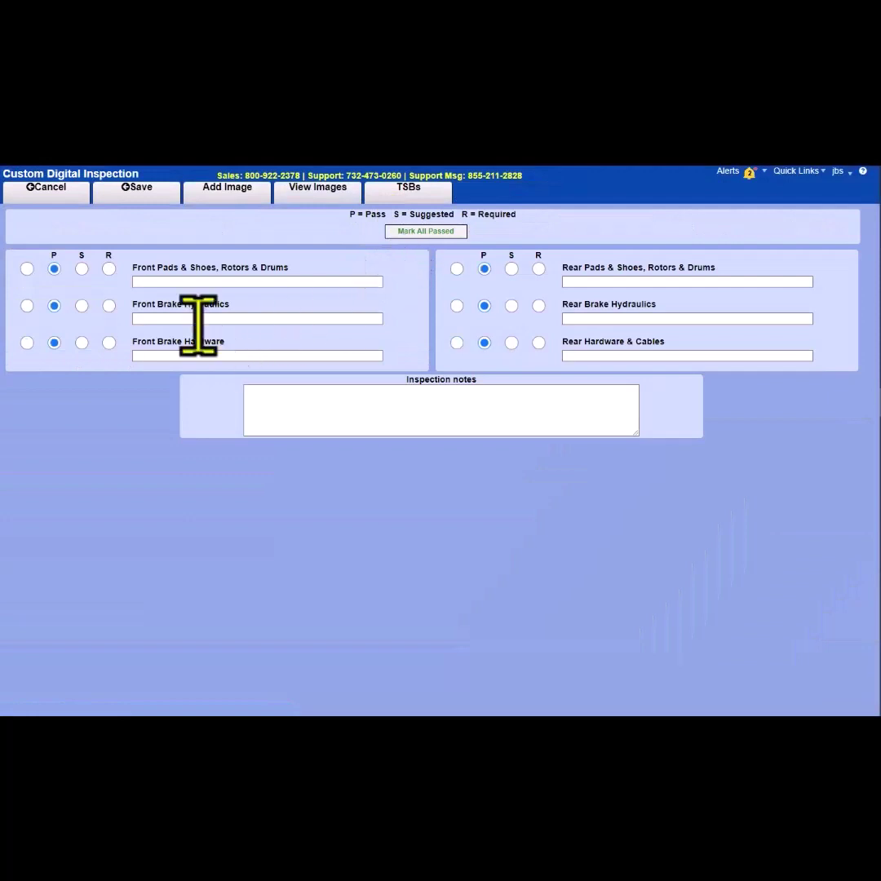
left_click(109, 342)
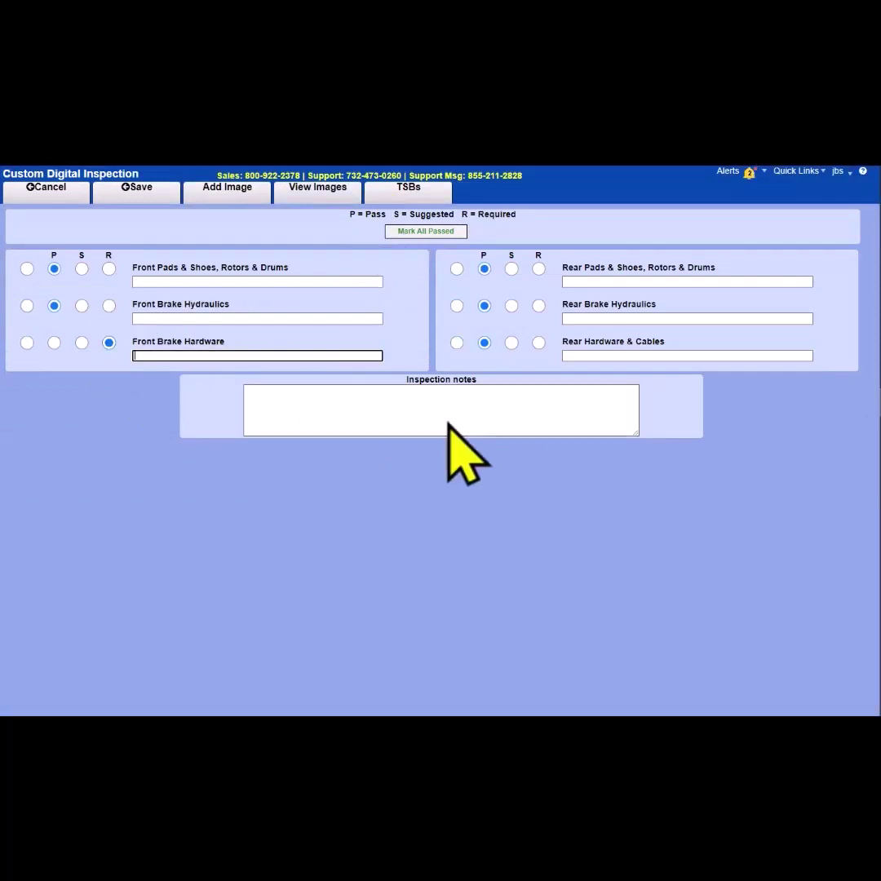
type("Brake cable is rusted through.")
left_click(538, 269)
type("Rotor needs to be replaced,")
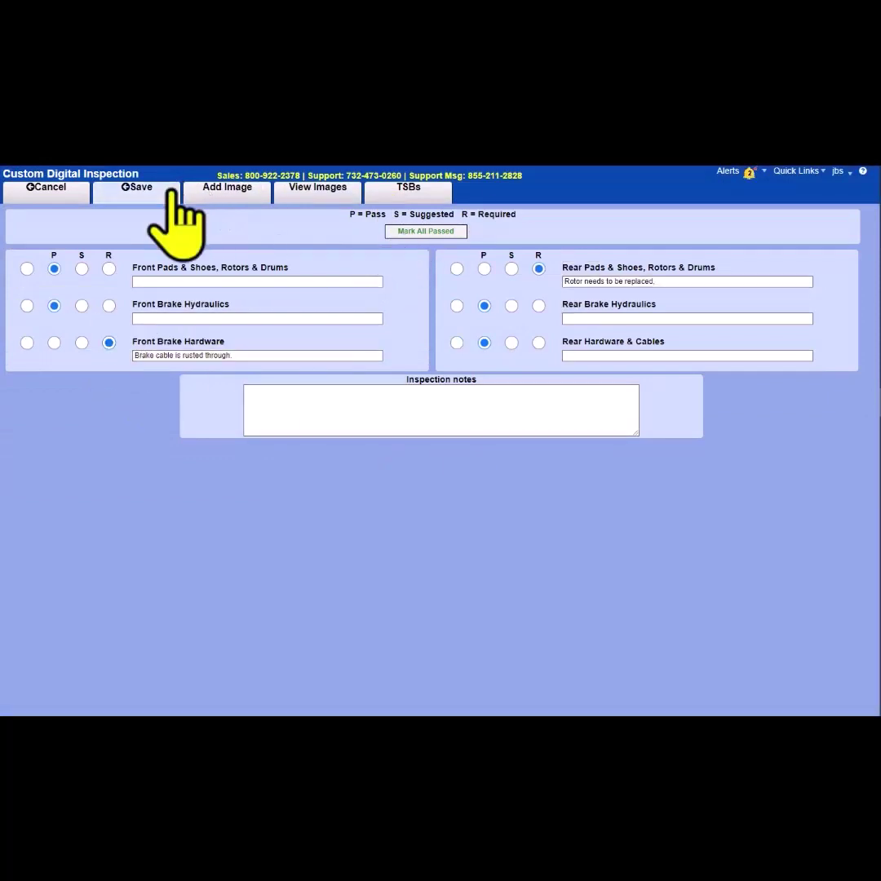
left_click(140, 187)
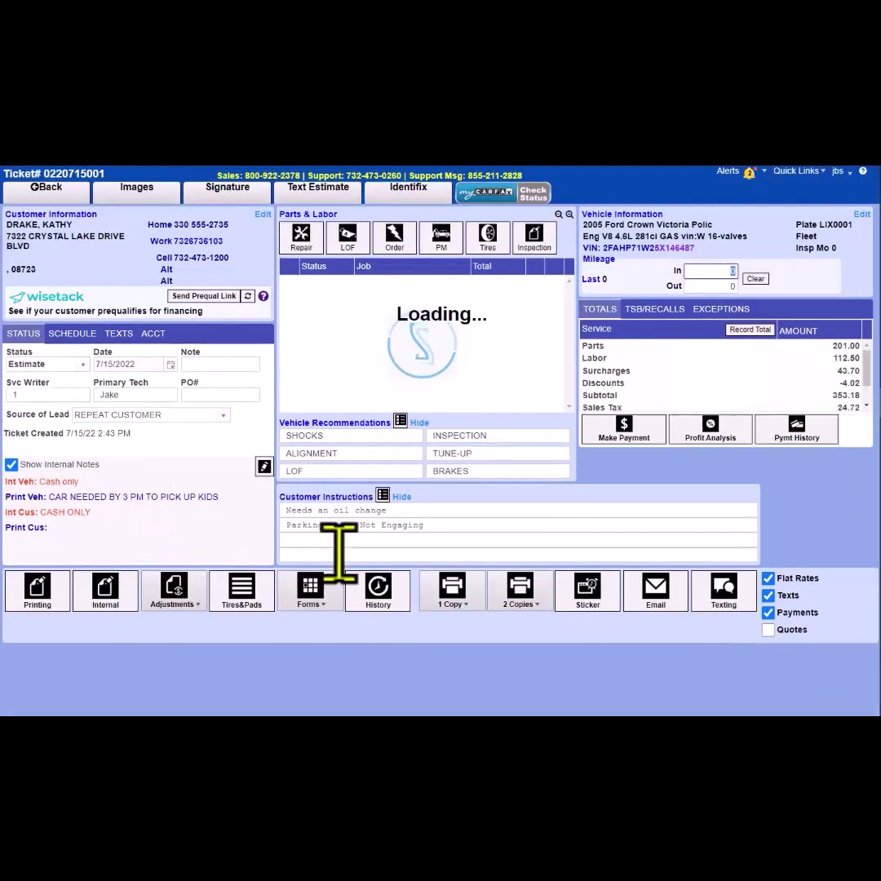
Step: Text the customer the brakes inspection with images and approvable repair jobs
left_click(452, 591)
left_click(473, 562)
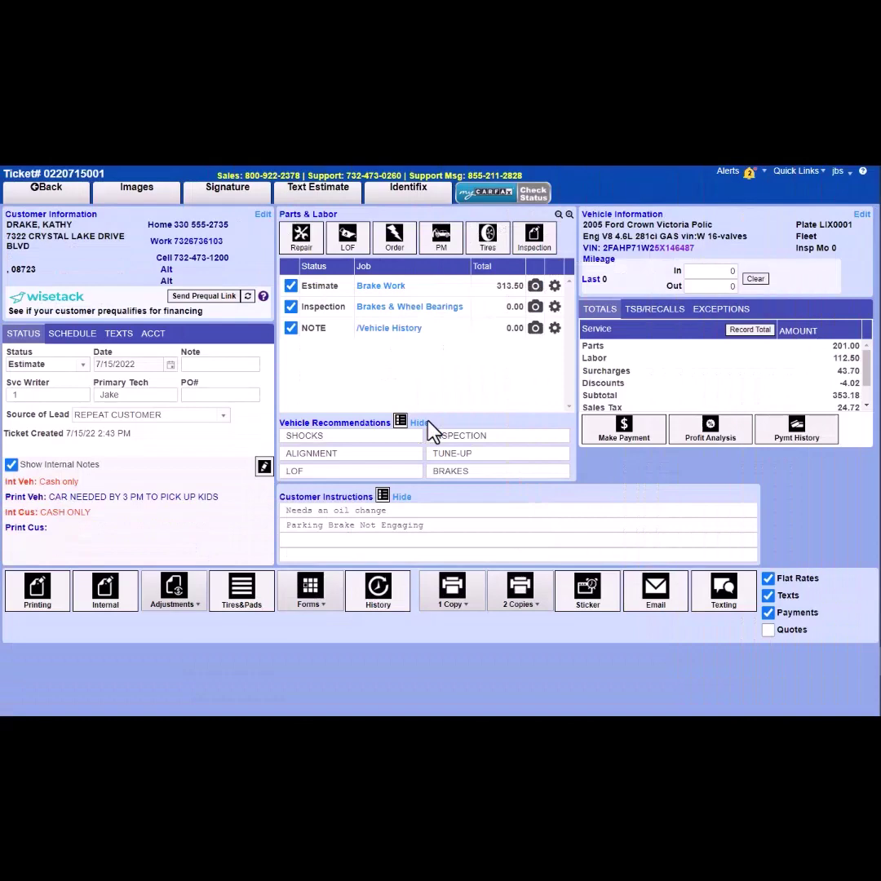
left_click(724, 590)
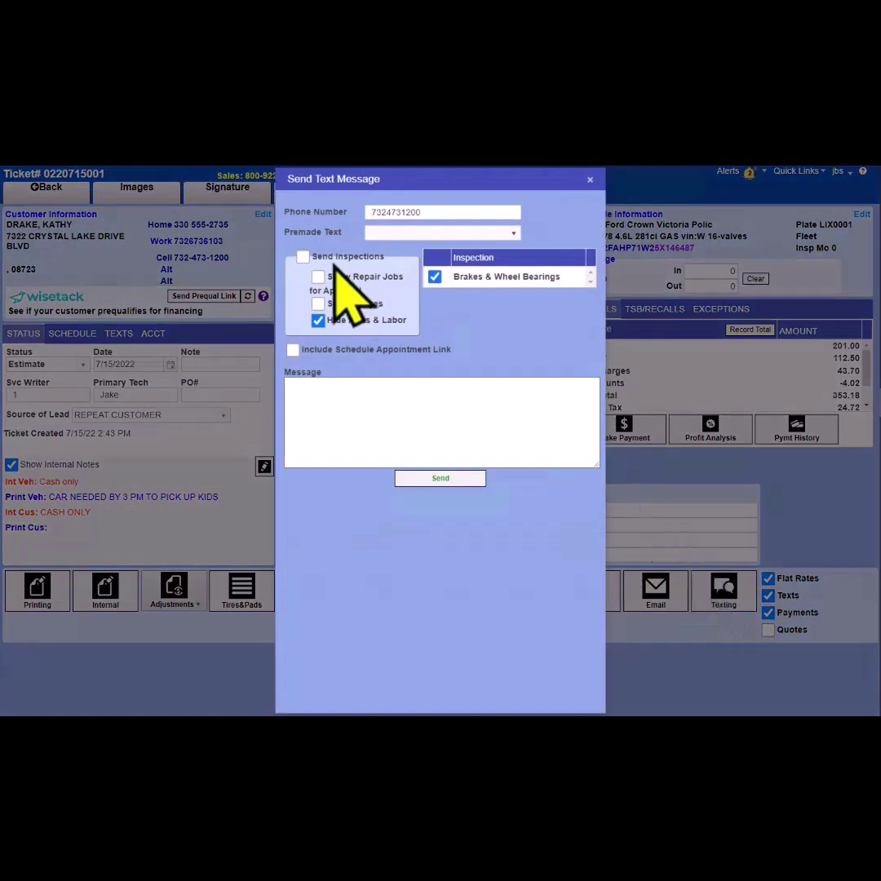
left_click(303, 257)
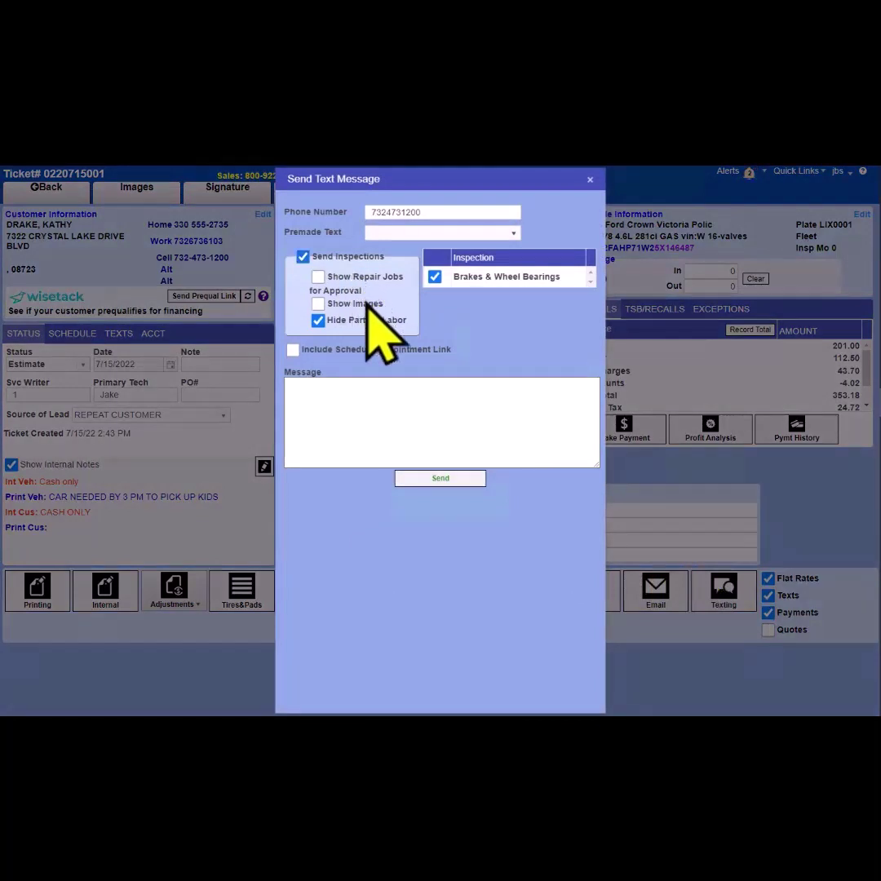
left_click(318, 303)
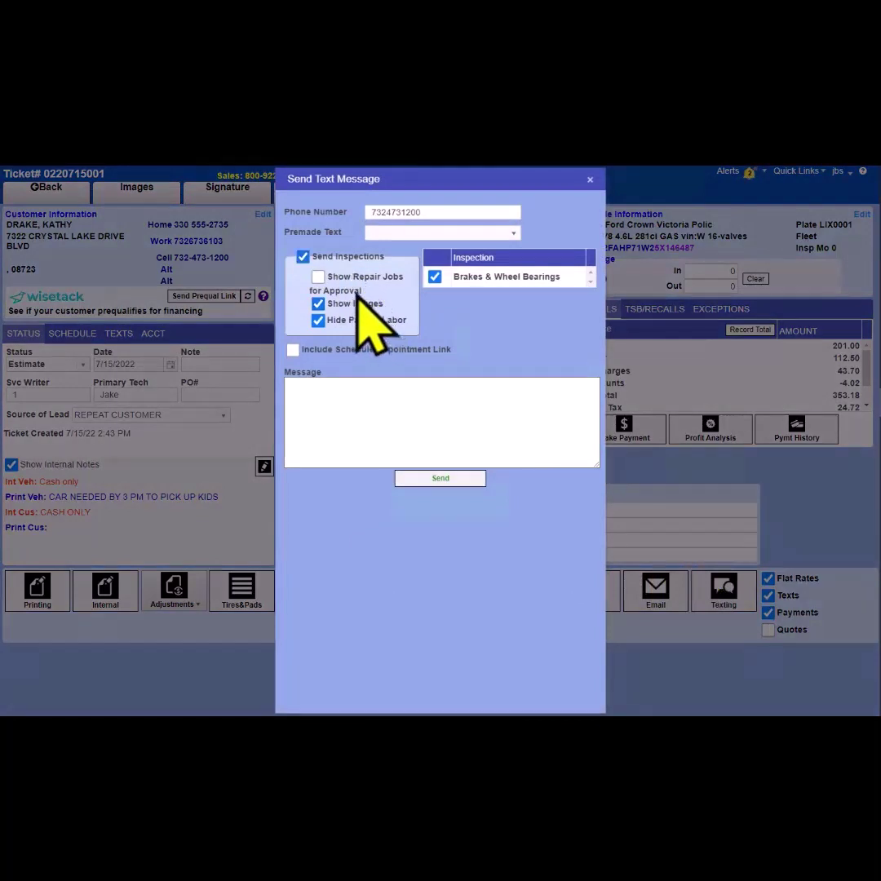
left_click(355, 292)
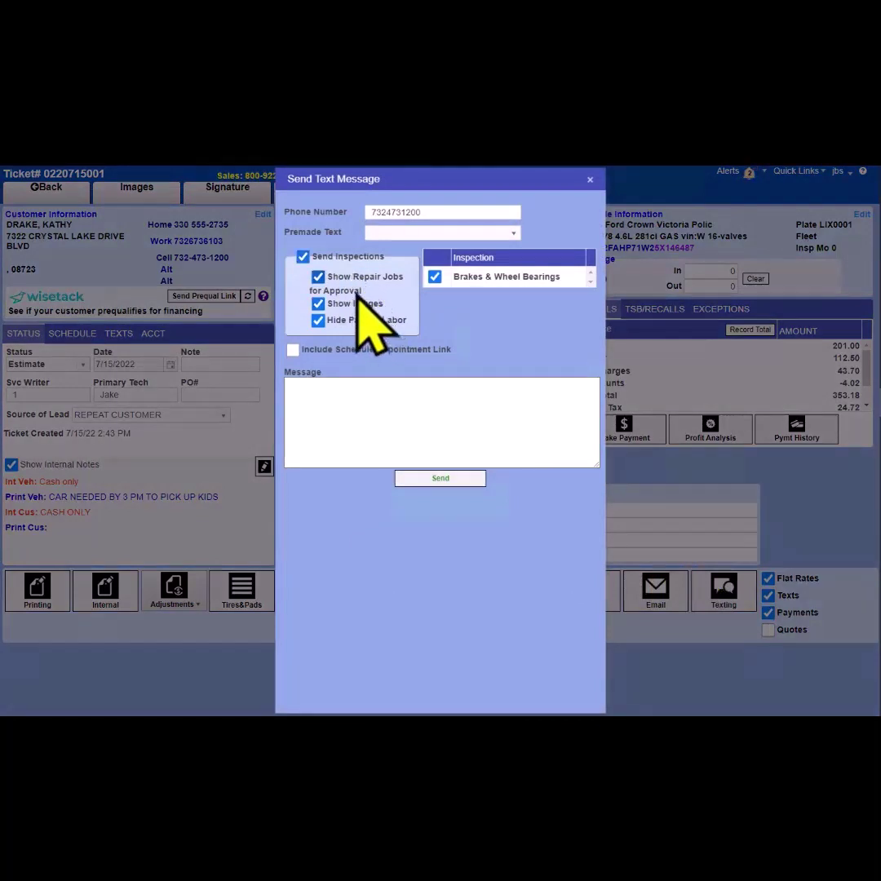
left_click(473, 481)
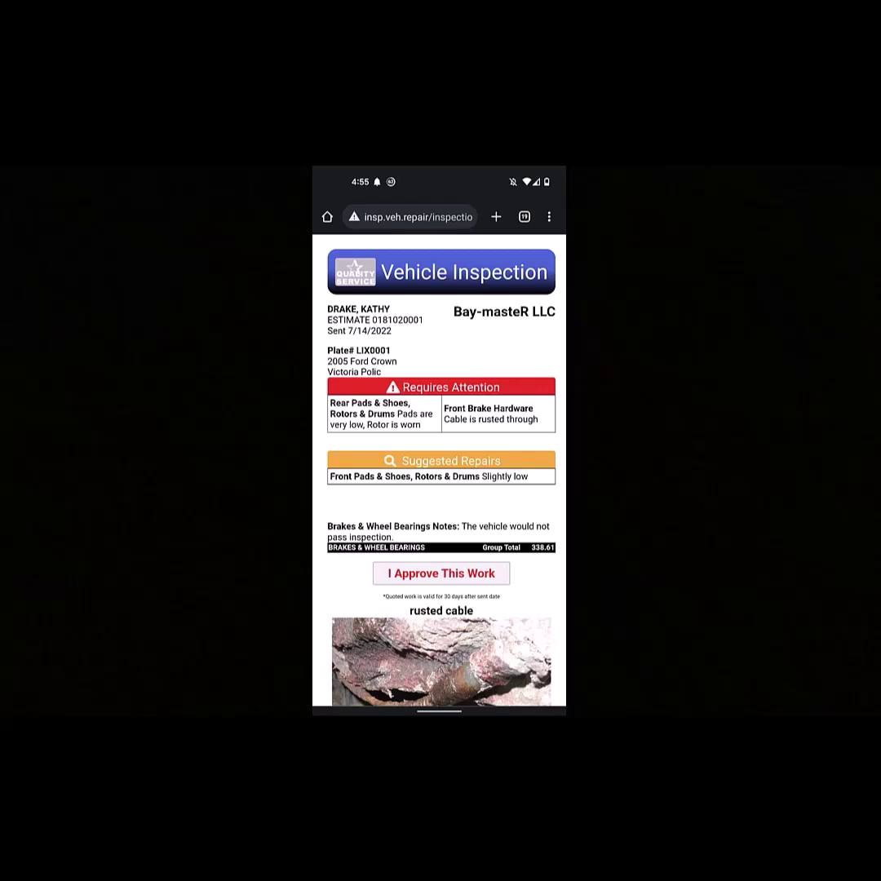
scroll(441, 489, "down", 5)
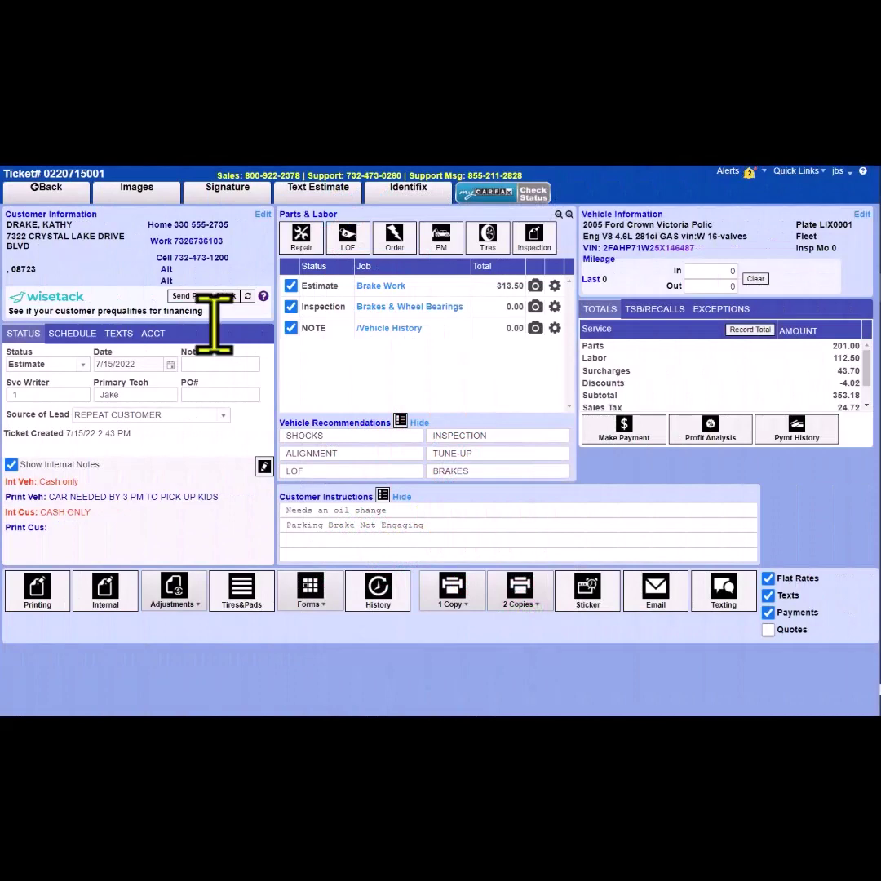
mouse_move(343, 423)
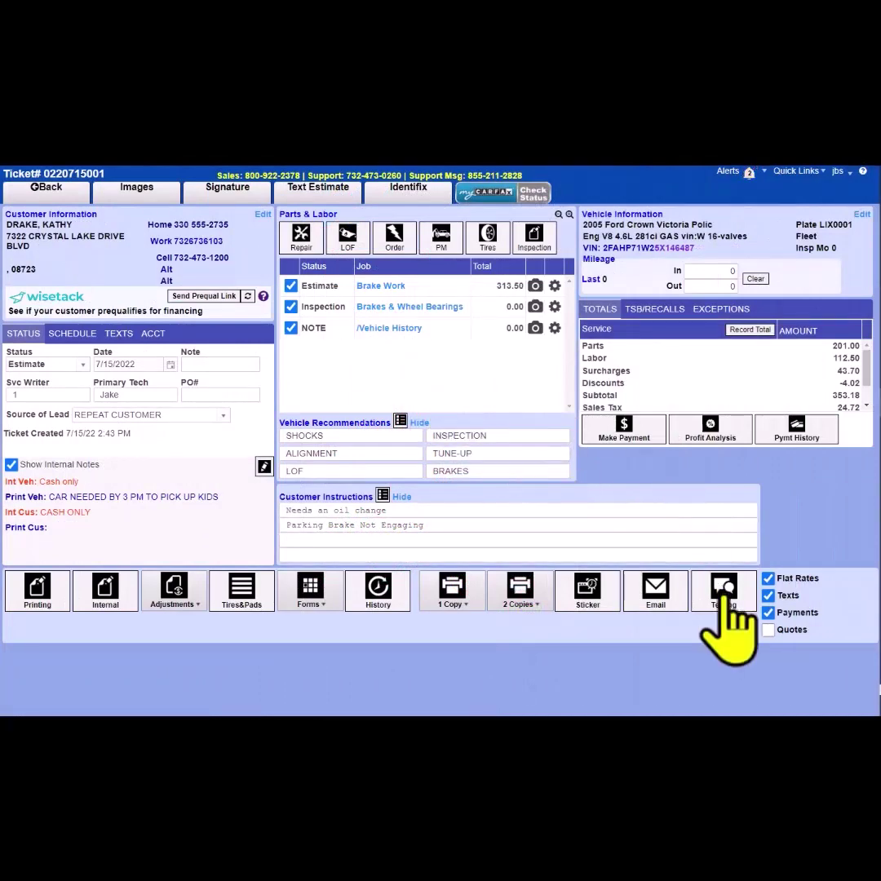
Step: Compose a customer text with inspection, repair jobs and images, using the premade totals message
left_click(724, 591)
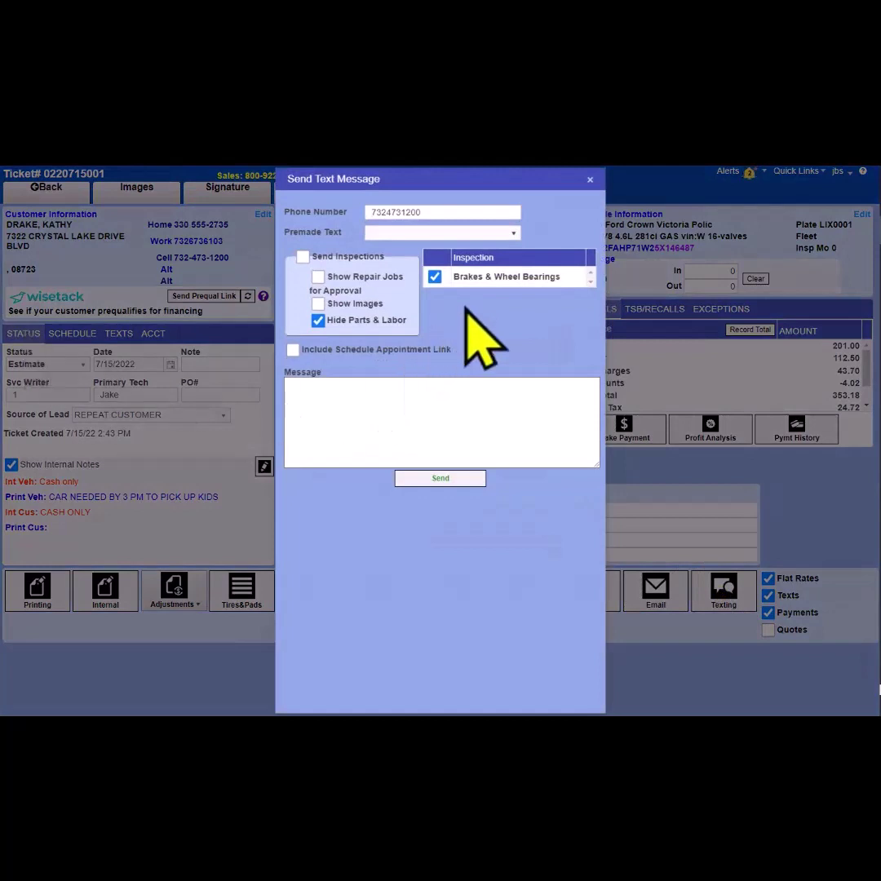
left_click(303, 256)
left_click(317, 276)
left_click(317, 303)
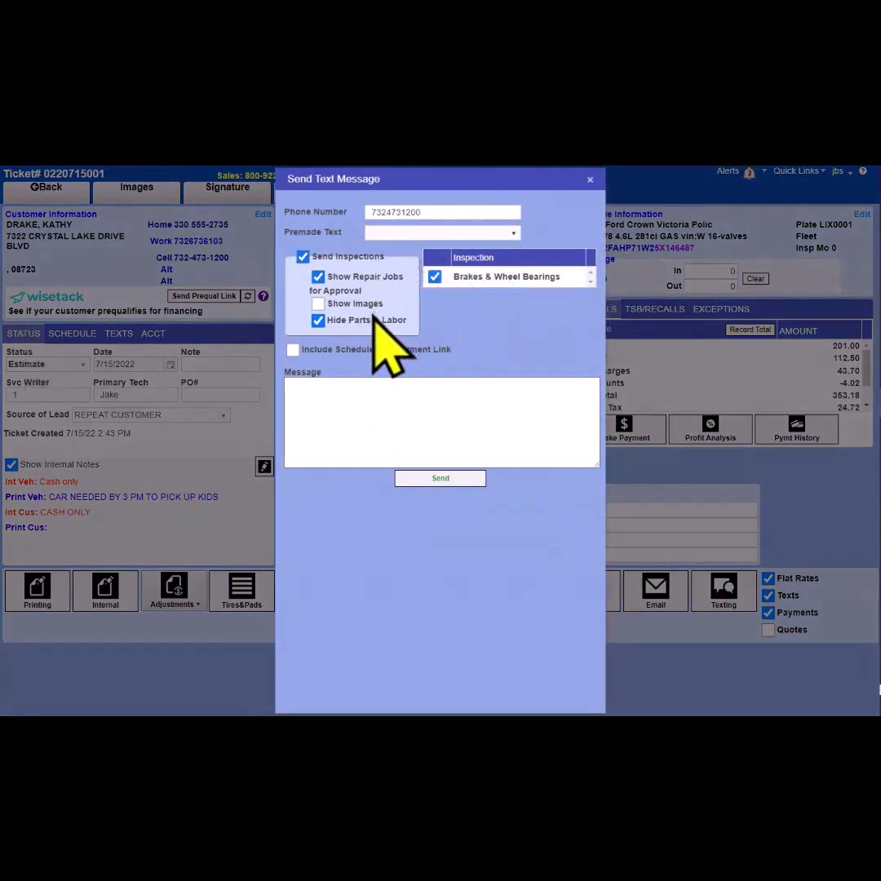
left_click(444, 232)
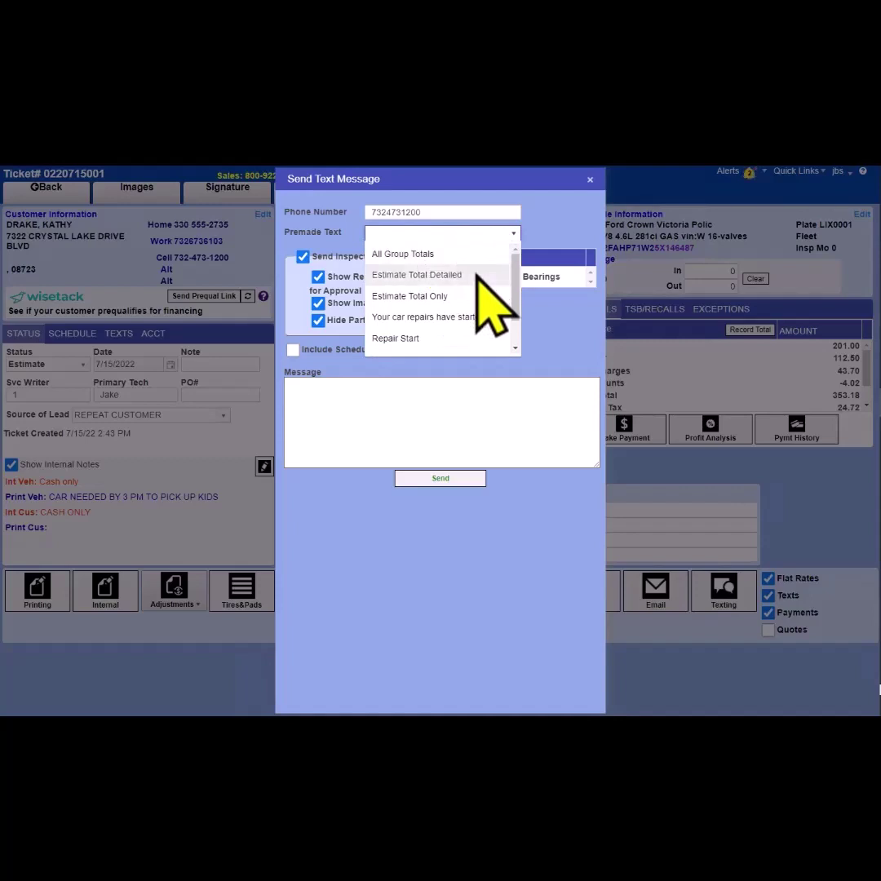
left_click(476, 256)
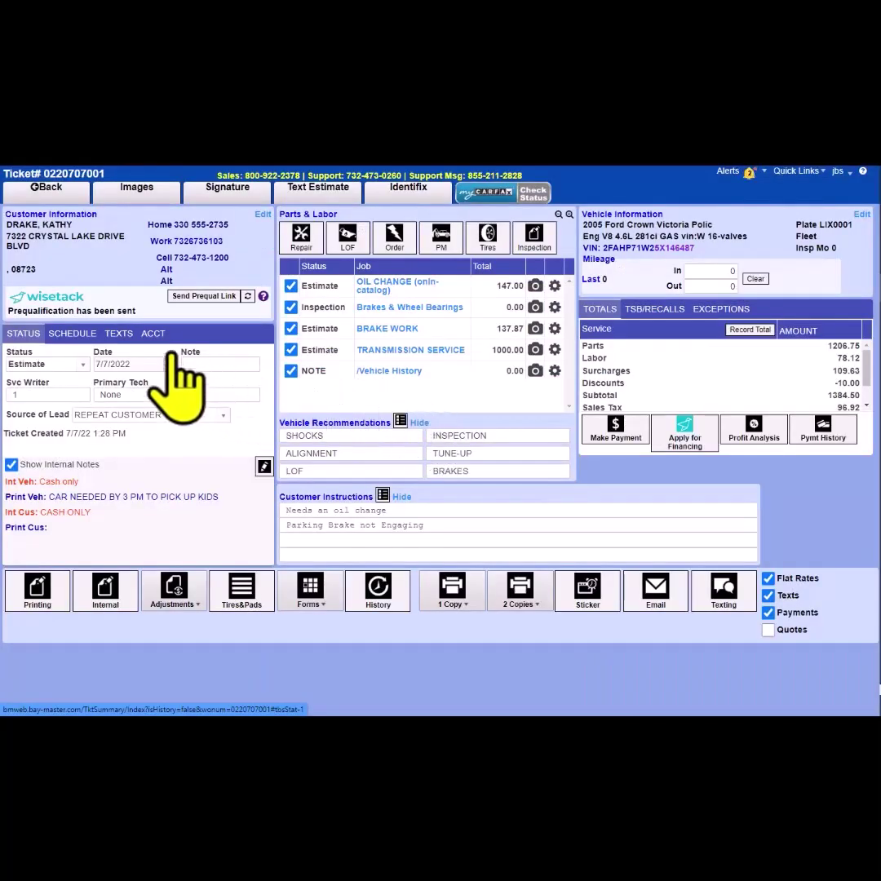
Step: Check the TEXTS history for the customer's approval and open the Alerts list
left_click(118, 333)
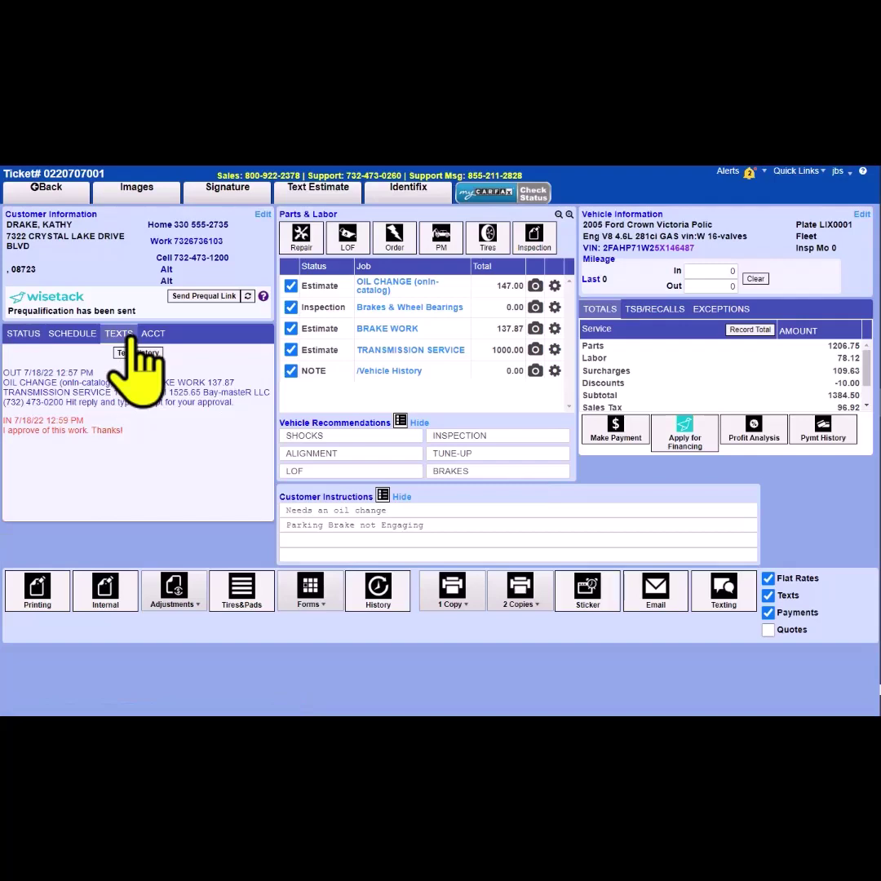
left_click(749, 173)
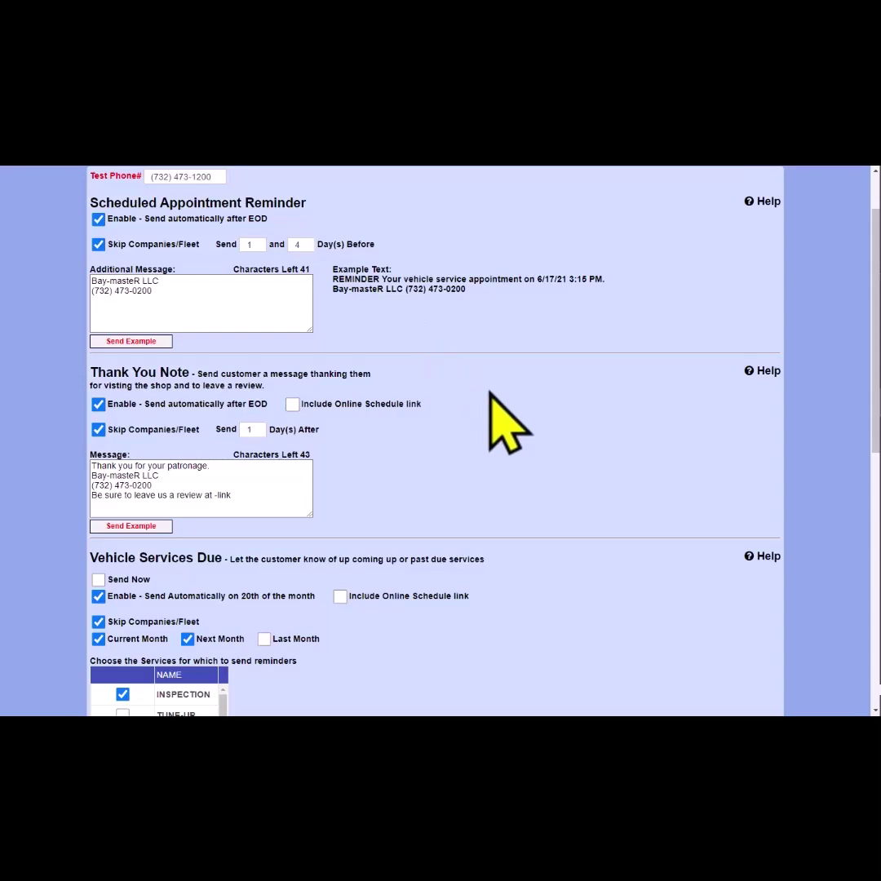
scroll(490, 396, "down", 3)
scroll(490, 395, "down", 2)
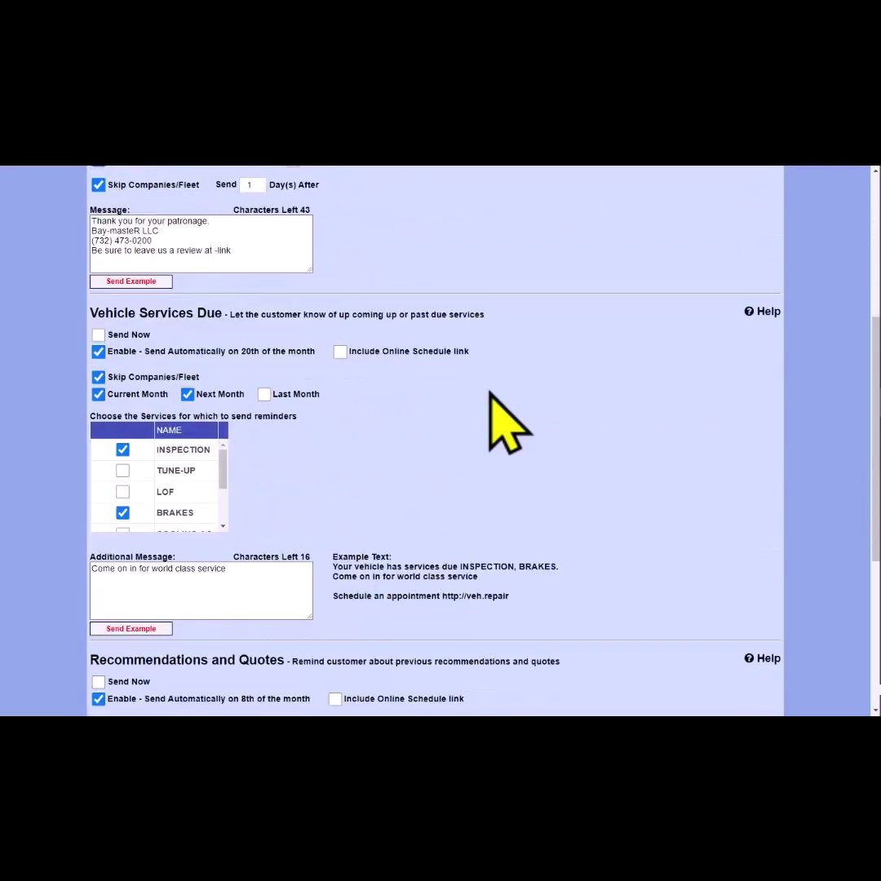
scroll(508, 421, "down", 2)
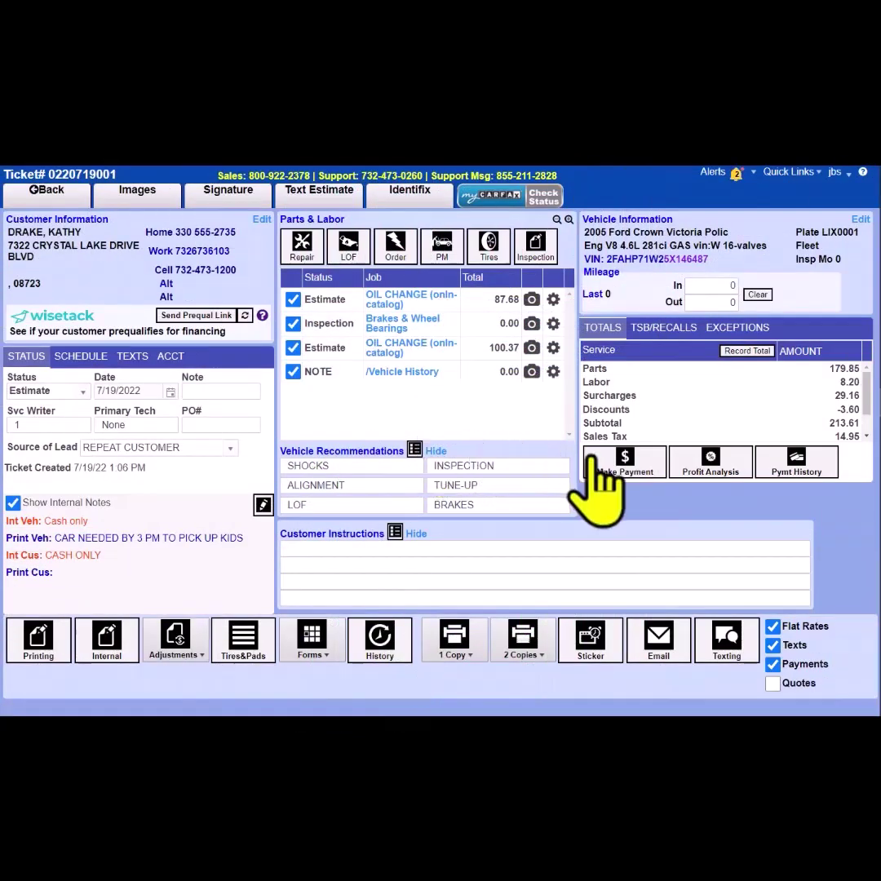
left_click(624, 462)
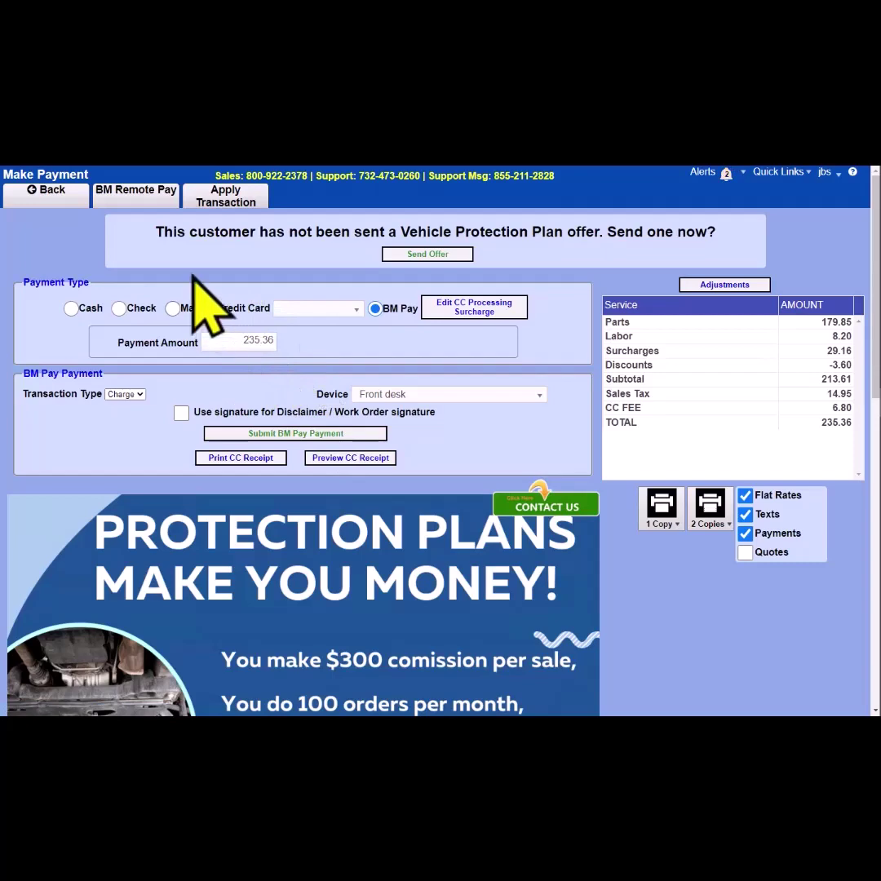
Step: Open BM Remote Pay to start a remote customer payment
left_click(135, 189)
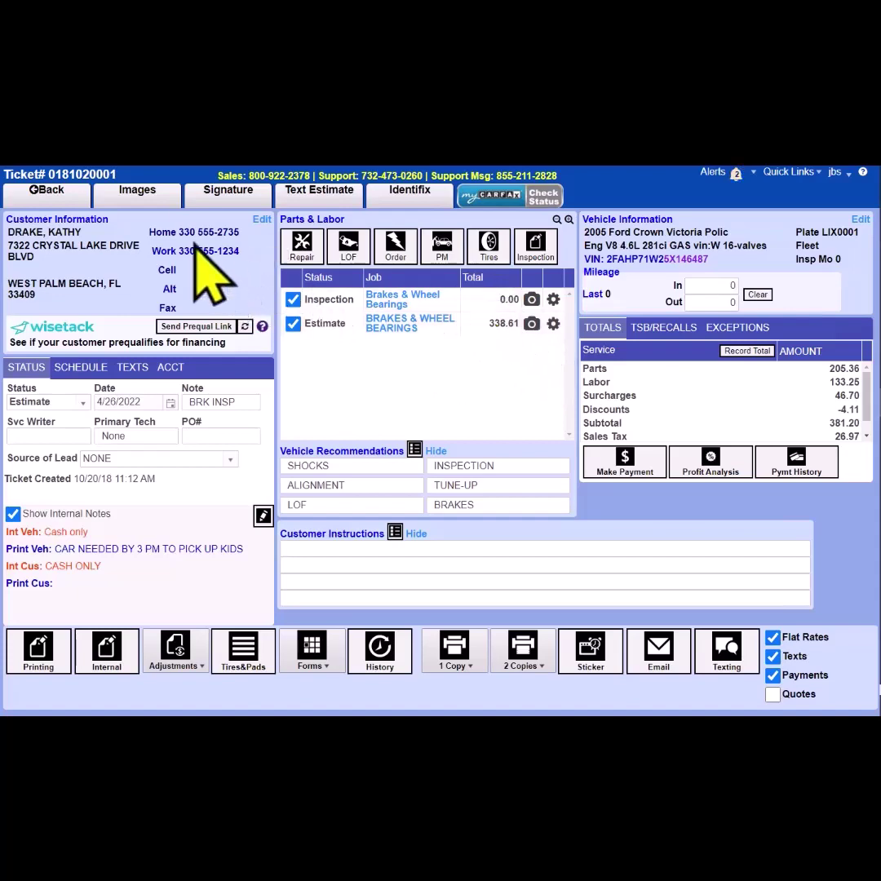
left_click(137, 196)
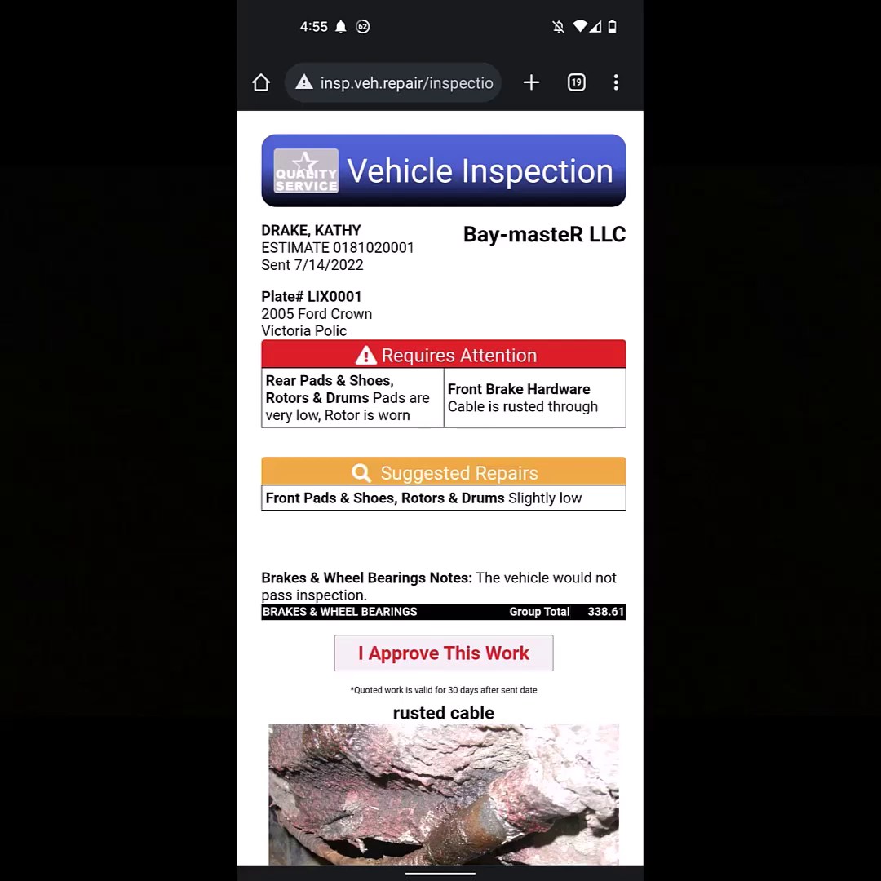
scroll(443, 490, "down", 7)
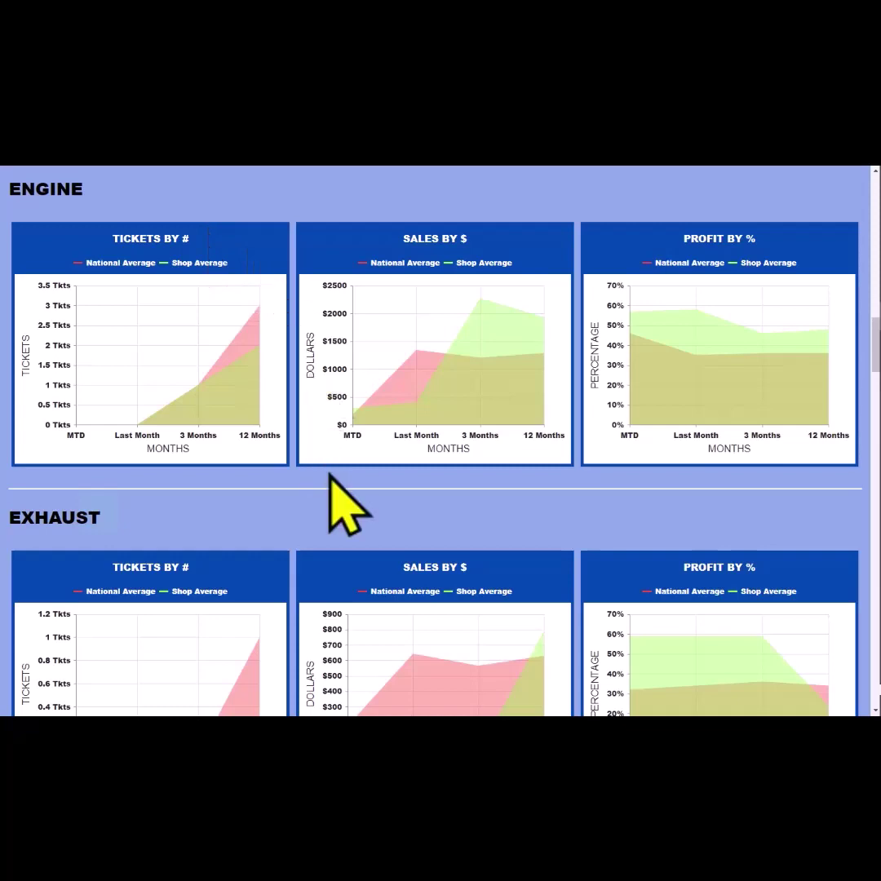
scroll(328, 476, "down", 1)
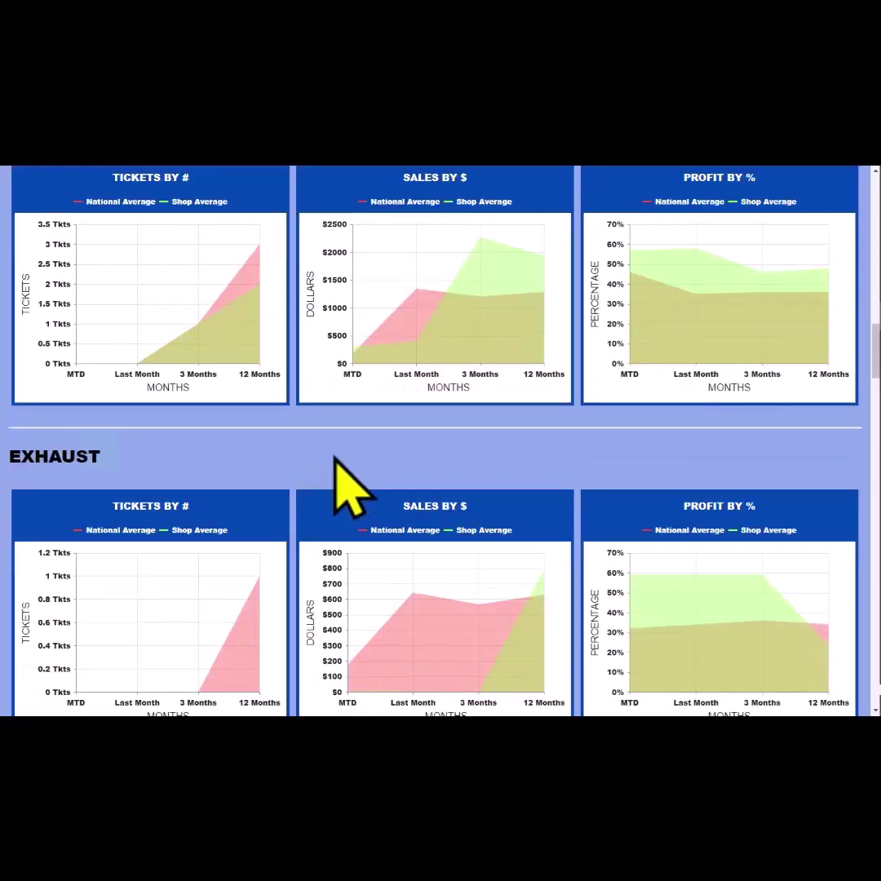
scroll(351, 486, "down", 4)
scroll(350, 486, "down", 4)
scroll(350, 485, "down", 4)
scroll(350, 485, "down", 3)
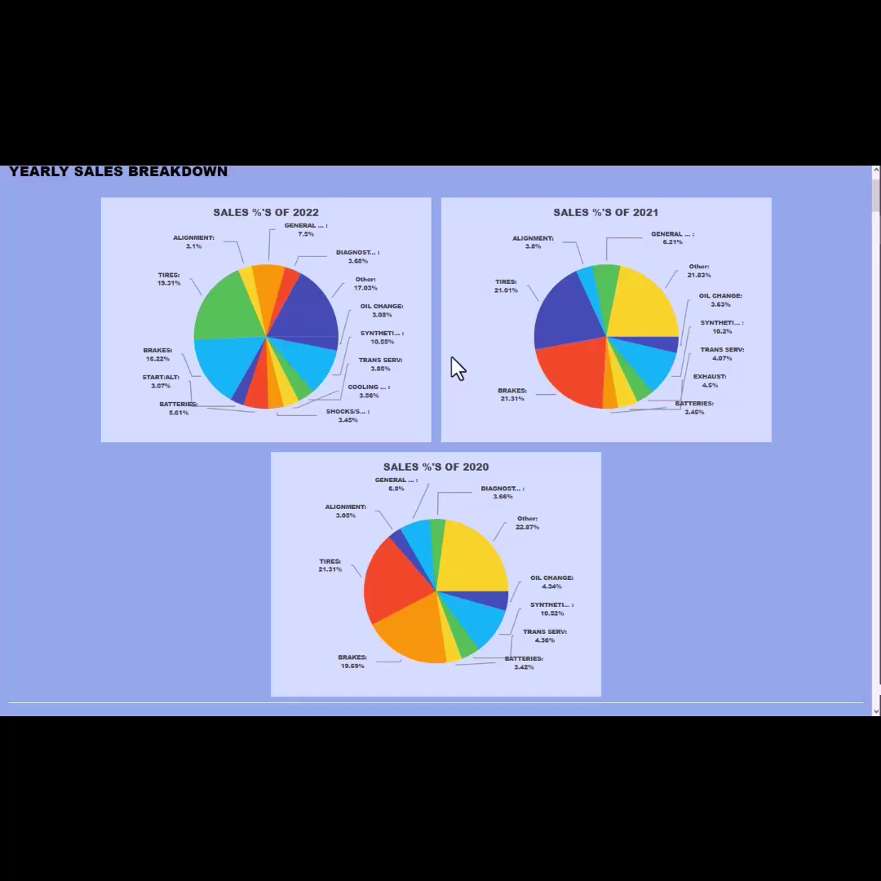
scroll(455, 367, "down", 7)
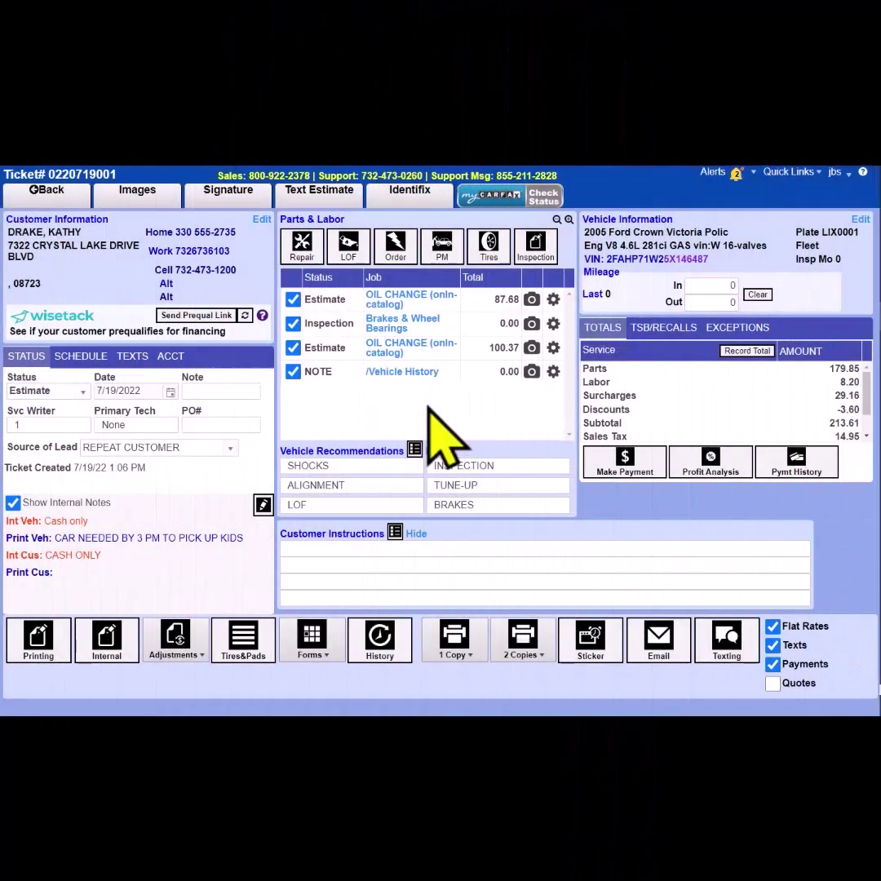
left_click(625, 462)
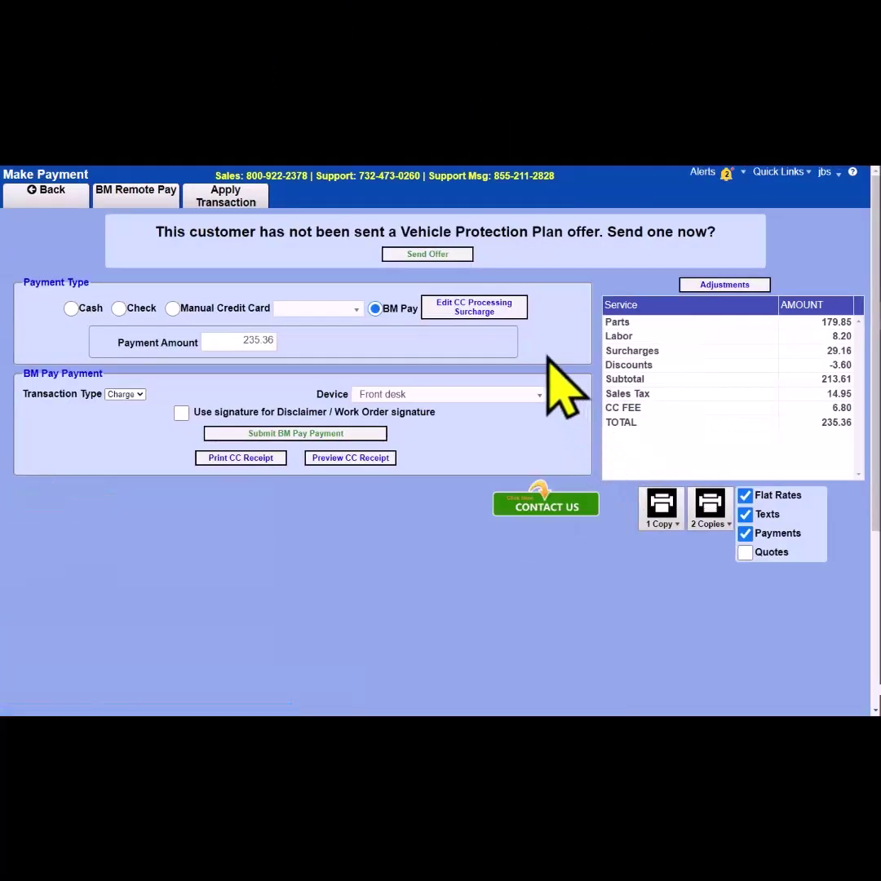
left_click(135, 195)
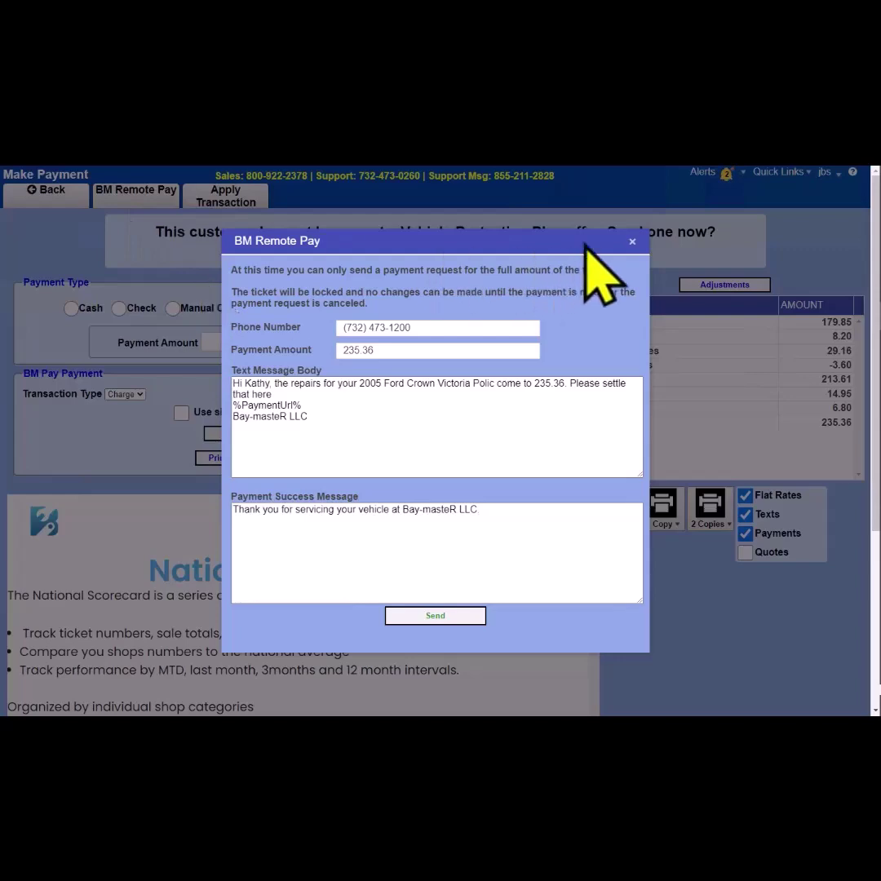
left_click(632, 241)
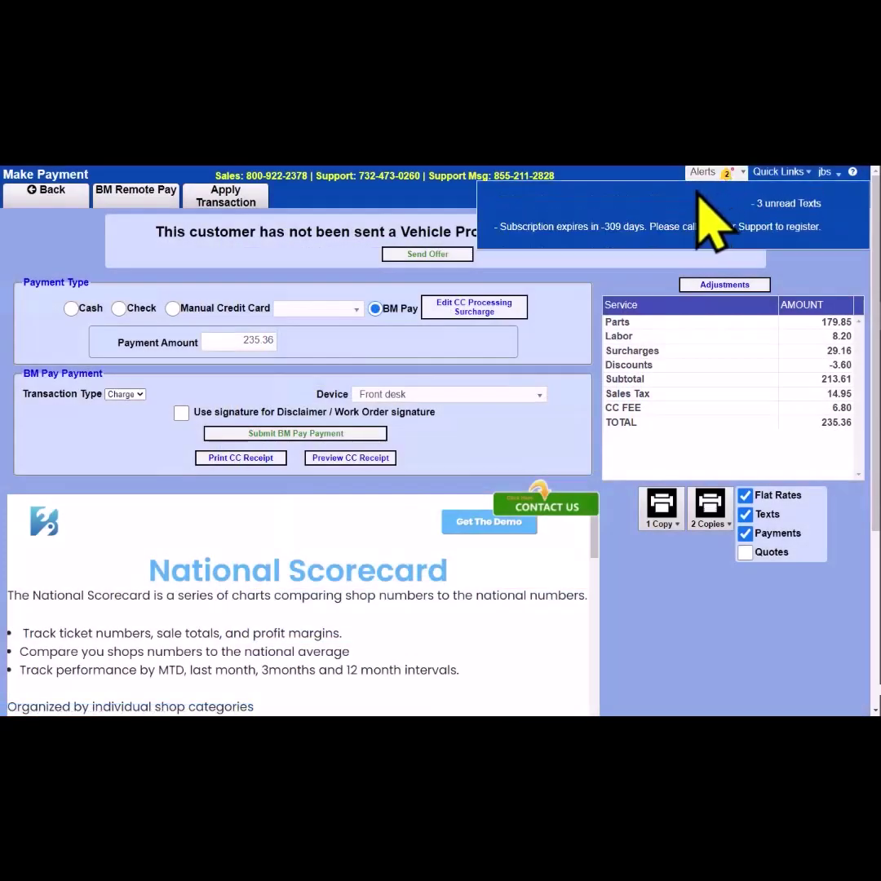